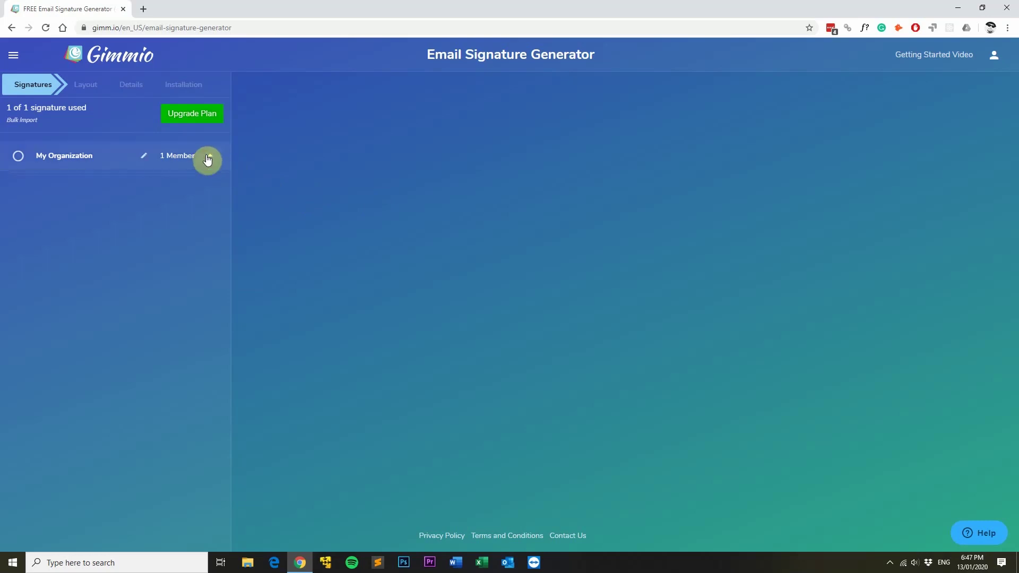
- Under My Organization, email the Boston Green signature to the member's prefilled address
click(105, 190)
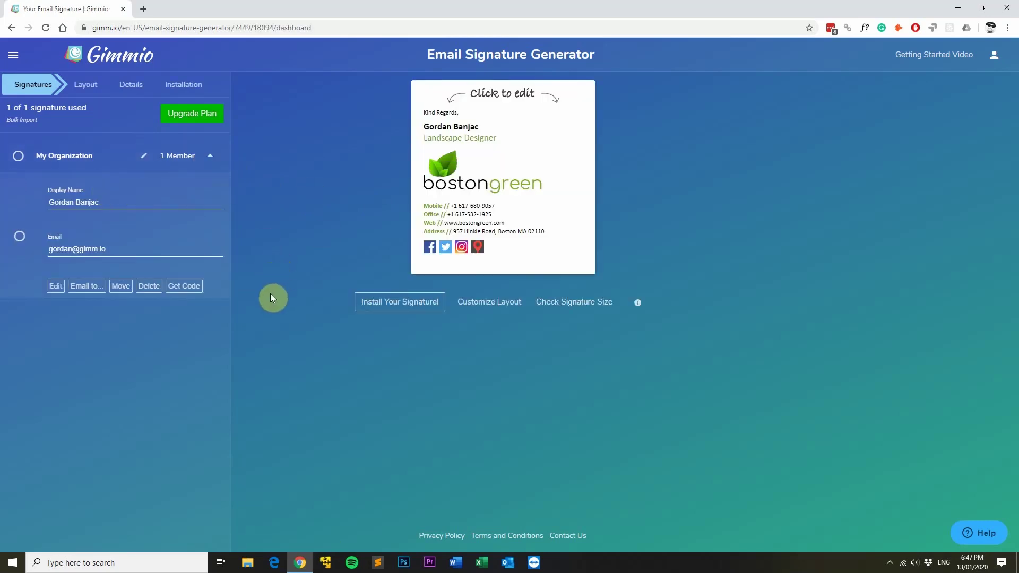
click(87, 289)
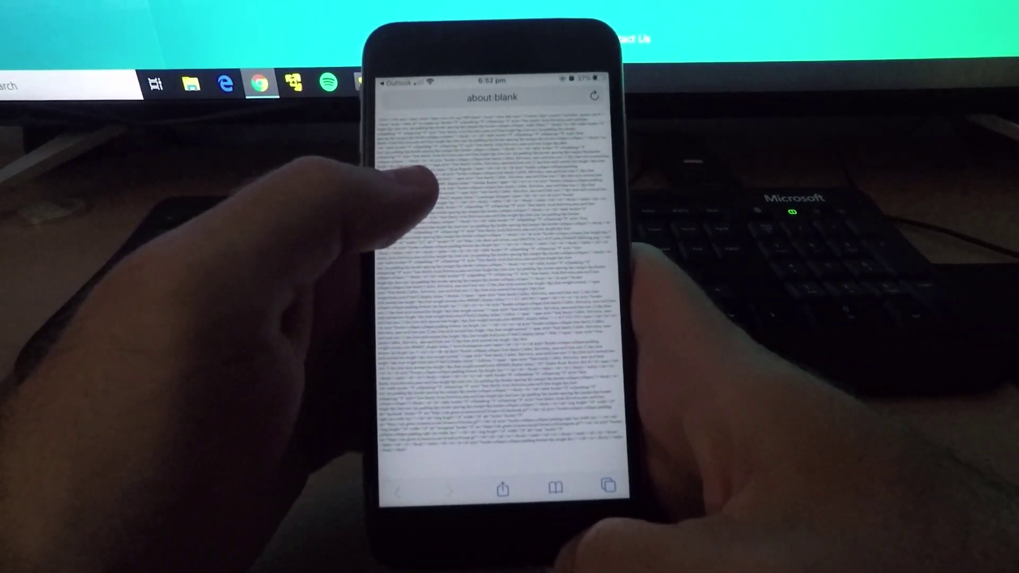
- Select the full page of Boston Green signature HTML in Safari and copy it
click(402, 199)
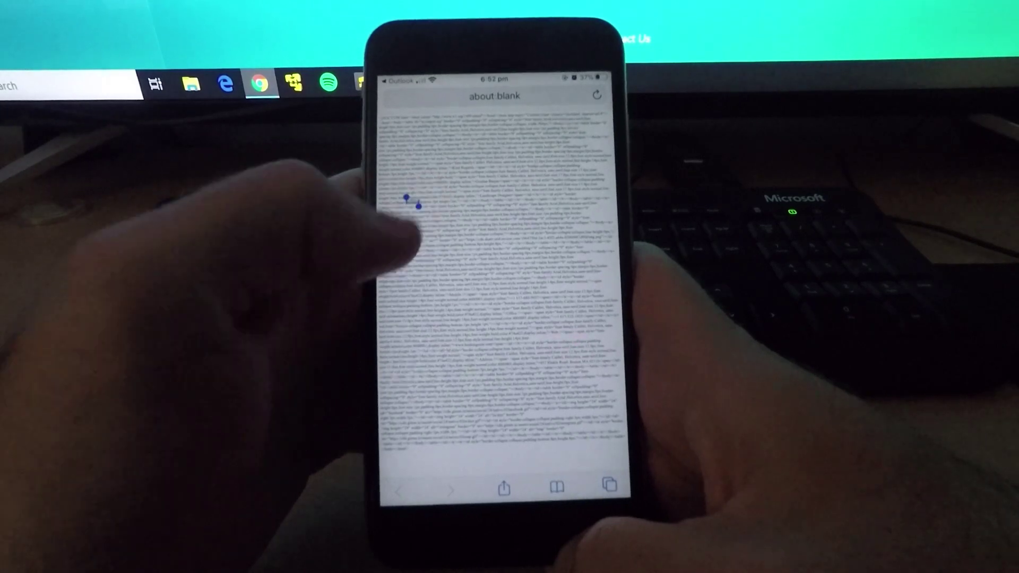
drag(402, 199, 390, 119)
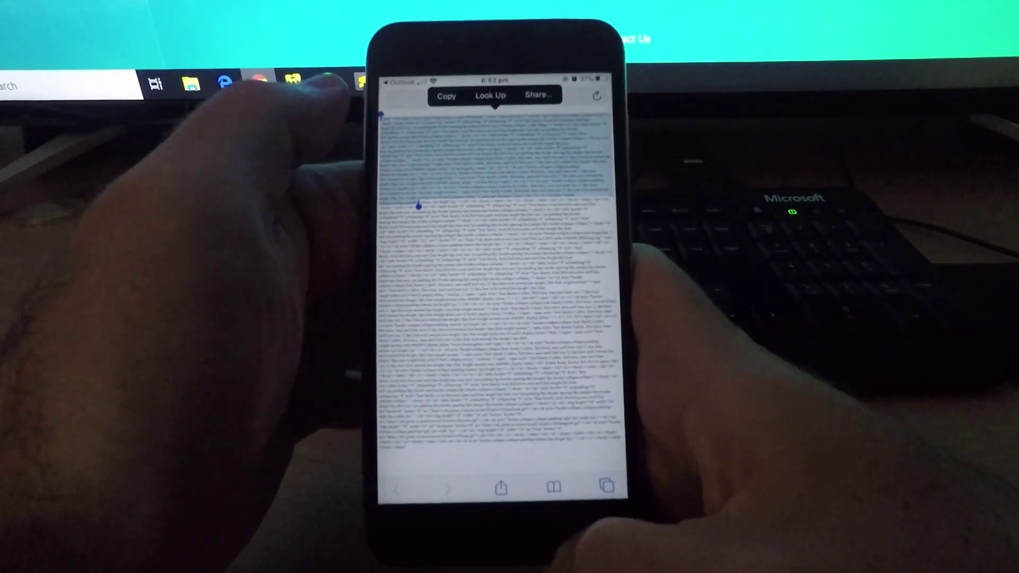
mouse_move(416, 205)
mouse_down()
mouse_move(461, 262)
mouse_move(418, 434)
mouse_up()
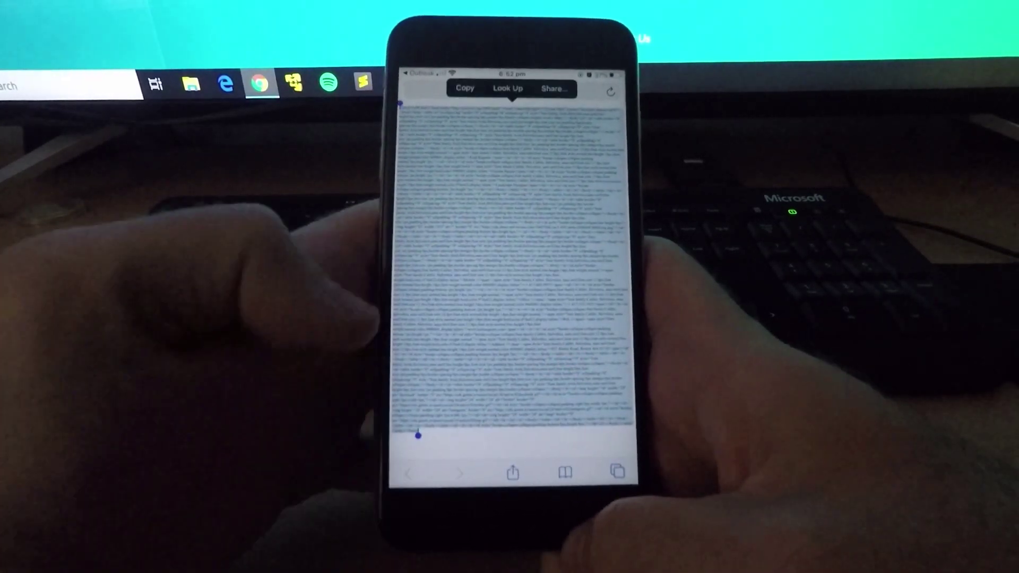
click(446, 91)
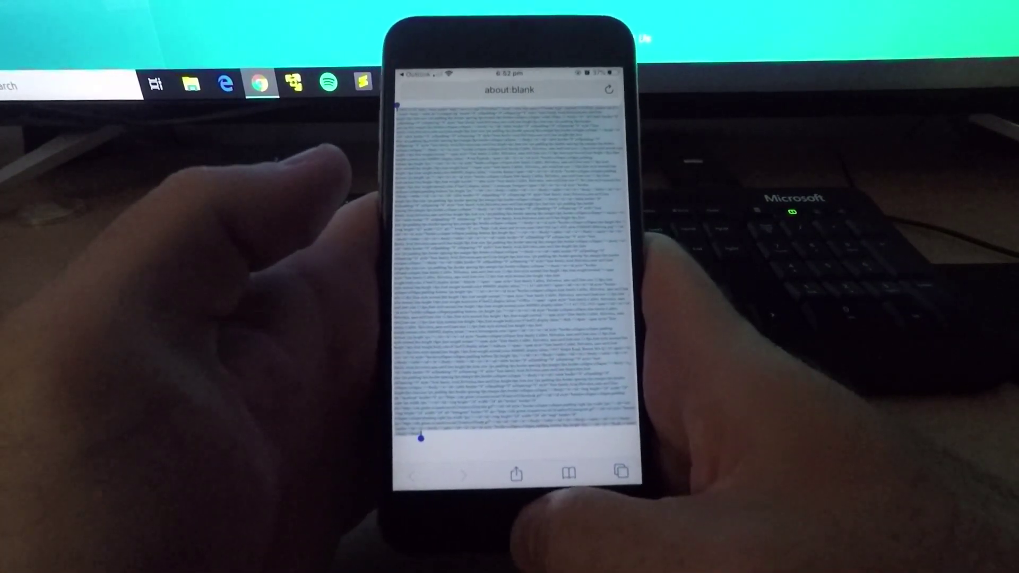
drag(399, 303, 454, 327)
- Switch to Outlook and open its Settings from the account drawer
click(466, 318)
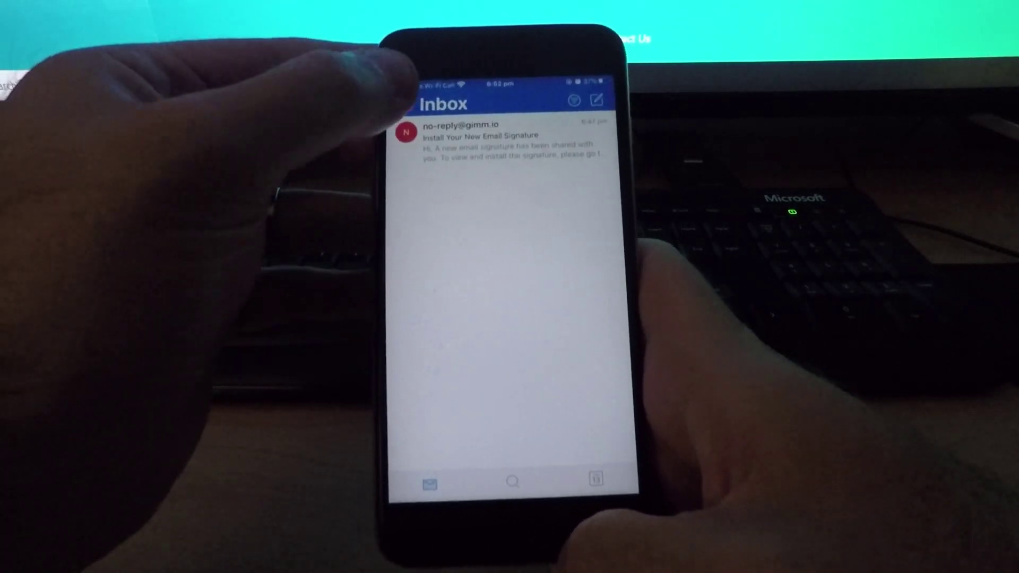
click(407, 103)
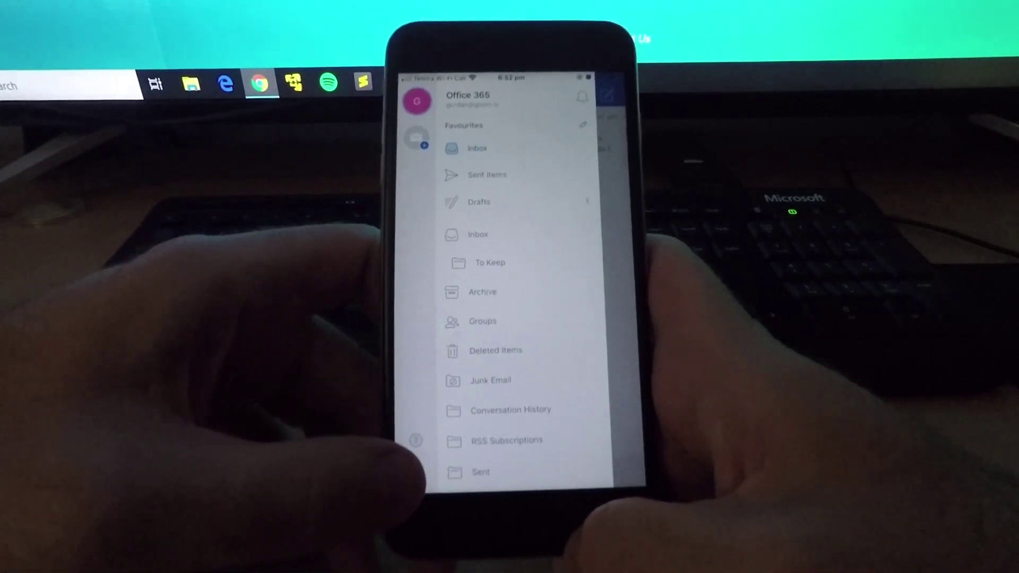
click(414, 439)
scroll(509, 239, down, 1)
- Replace the Office 365 account's old signature with the pasted Boston Green HTML and save it
click(430, 343)
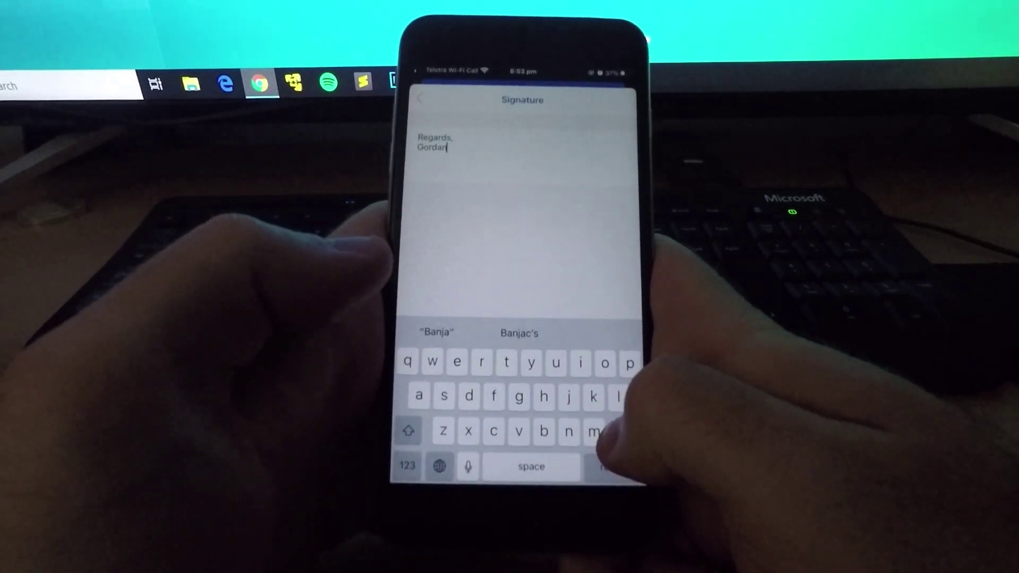
key(BackSpace)
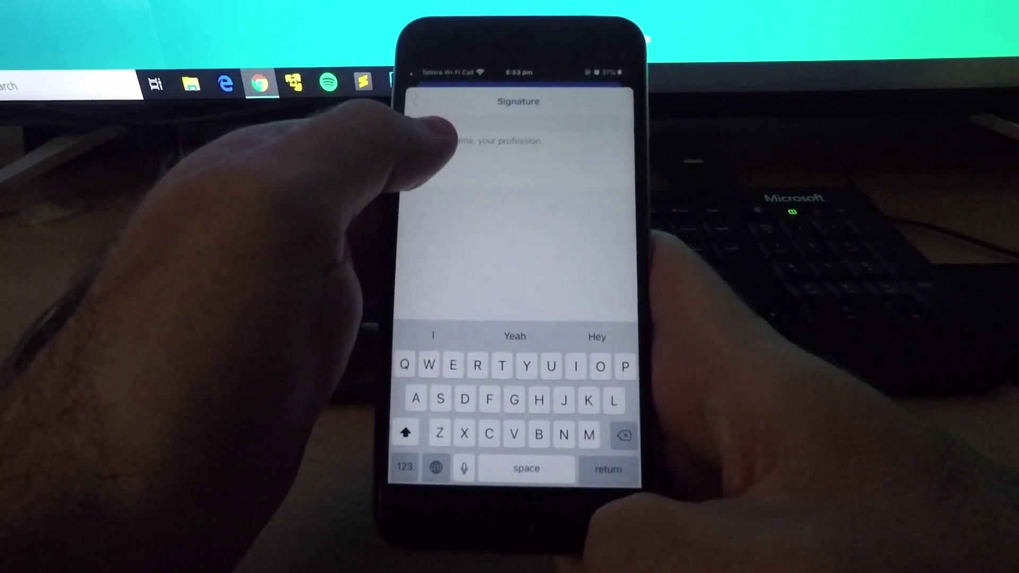
click(433, 140)
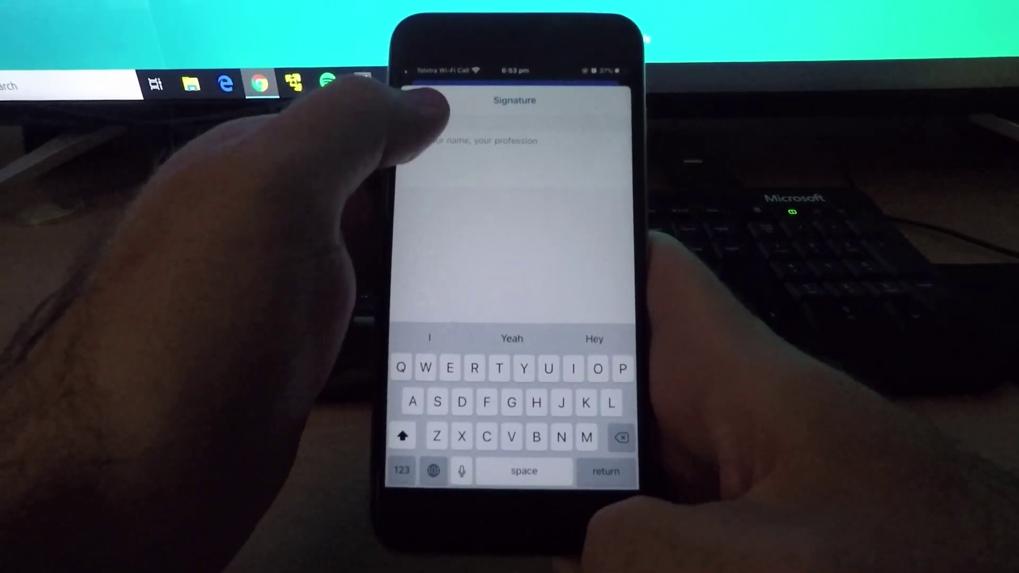
click(434, 120)
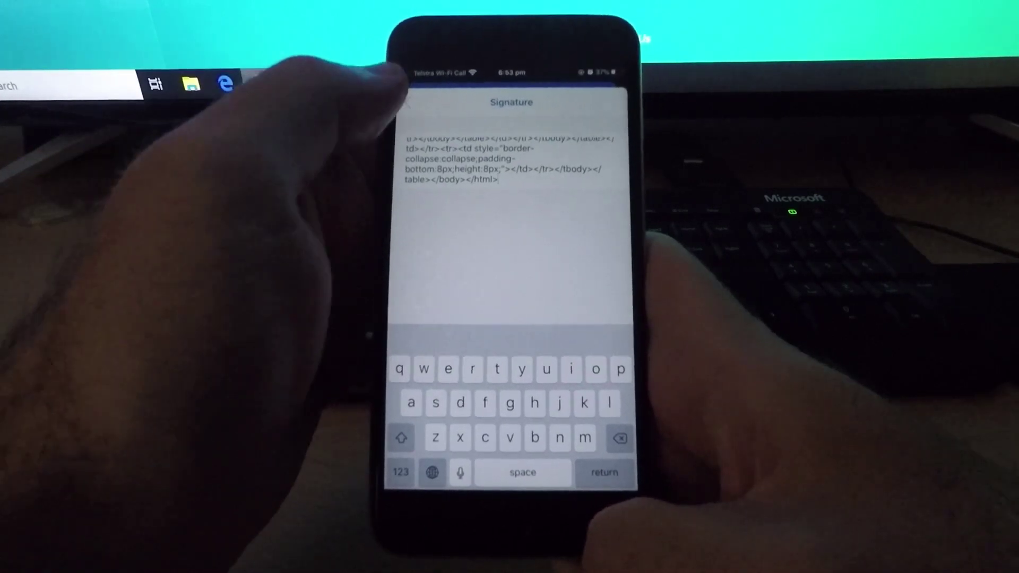
click(408, 102)
click(407, 94)
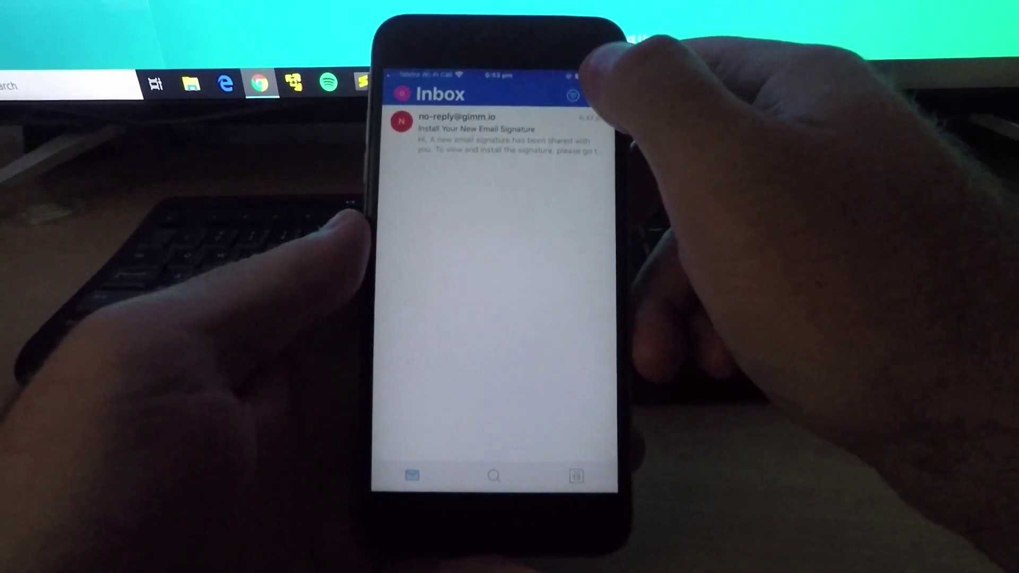
- Compose a new Outlook message to preview the Boston Green signature
click(573, 95)
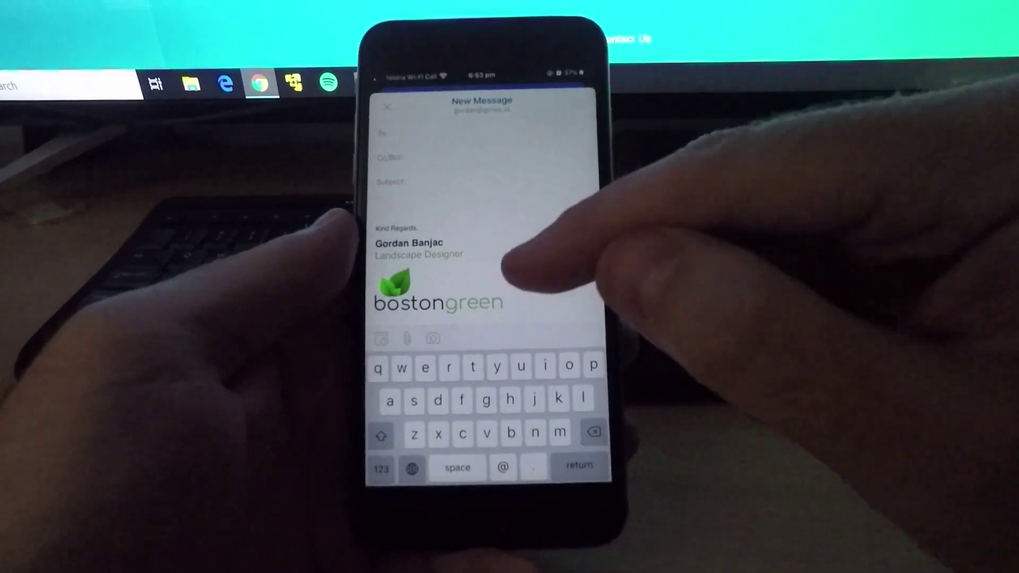
scroll(509, 270, down, 2)
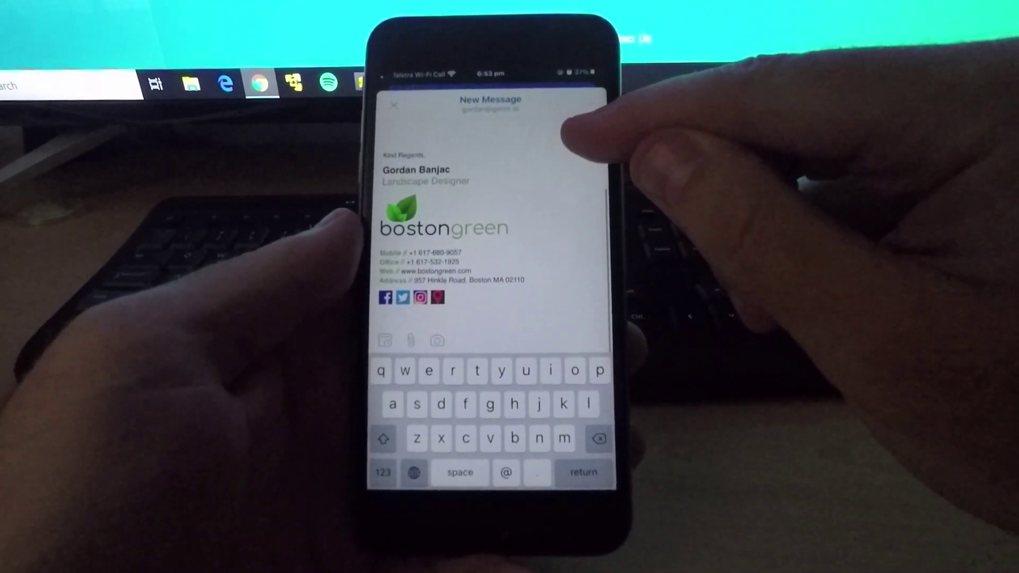
scroll(490, 223, up, 2)
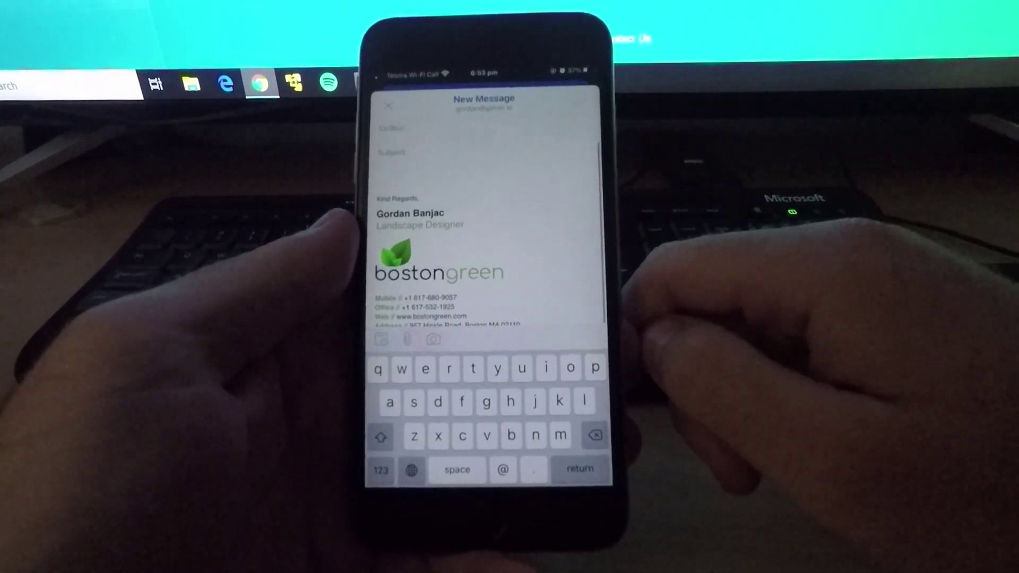